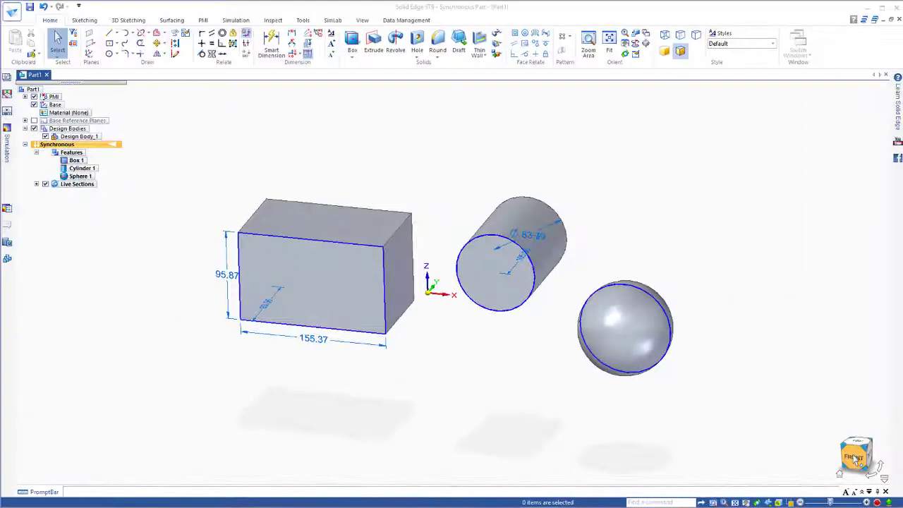
- View the three solids from the front, several isometric corners, the back and the bottom, and restore the home view
click(721, 349)
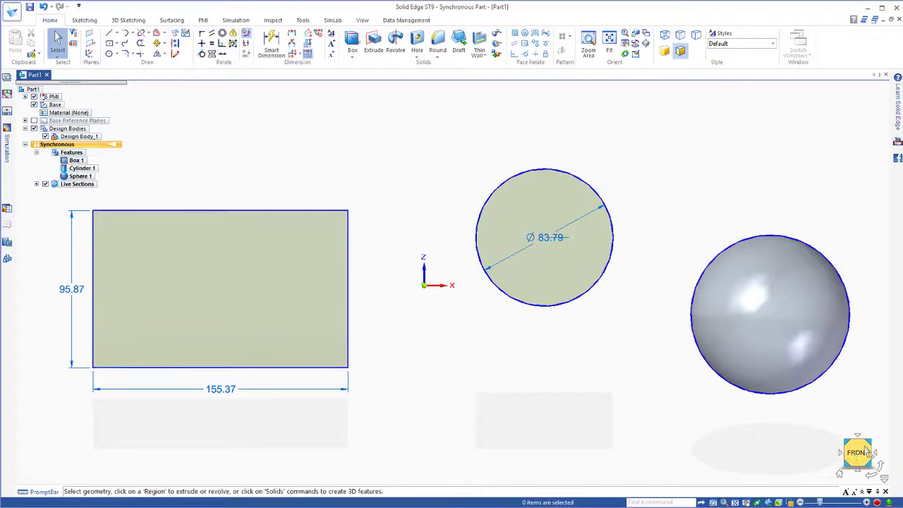
click(872, 448)
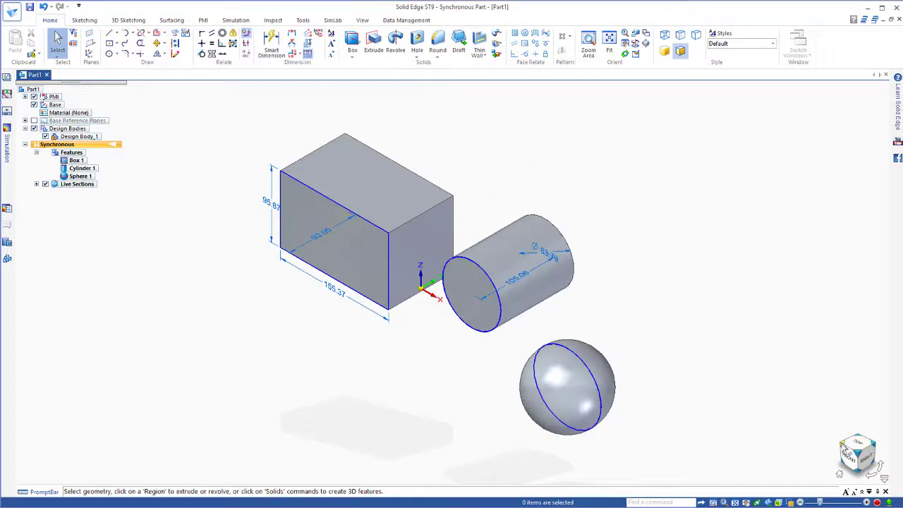
click(843, 449)
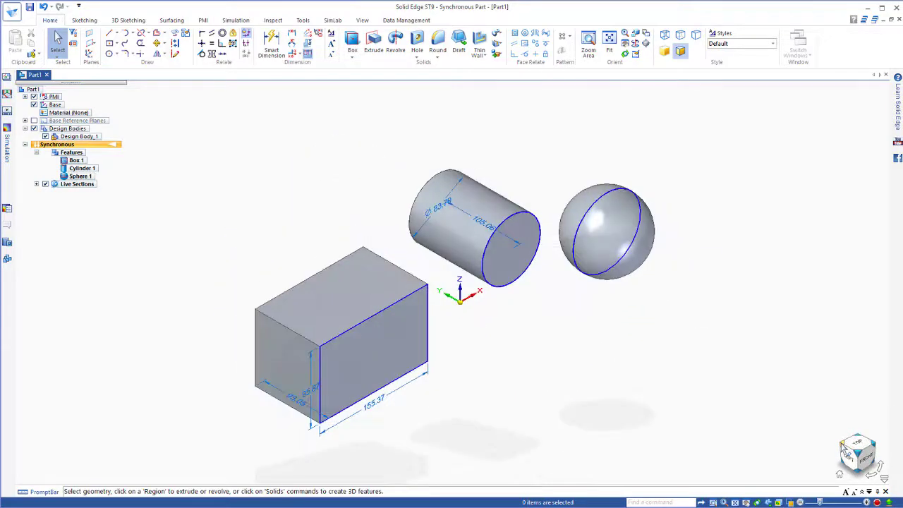
click(844, 451)
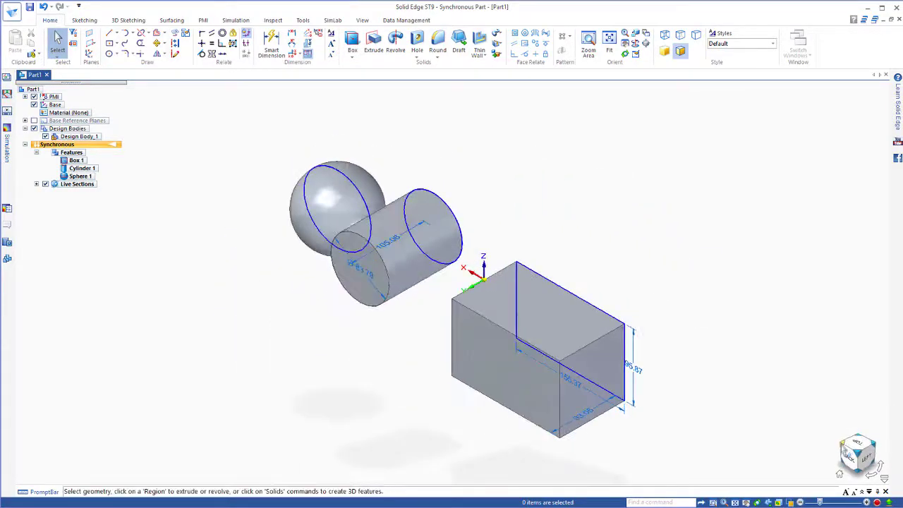
click(848, 457)
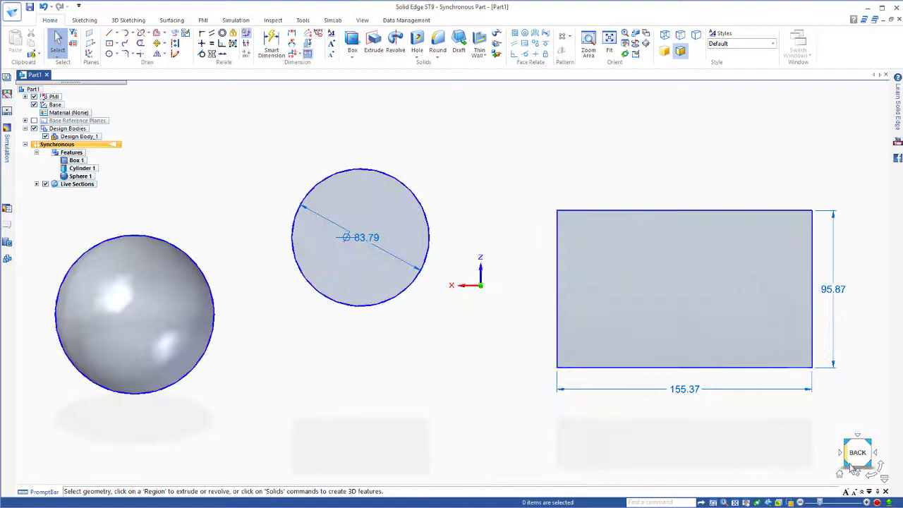
click(859, 473)
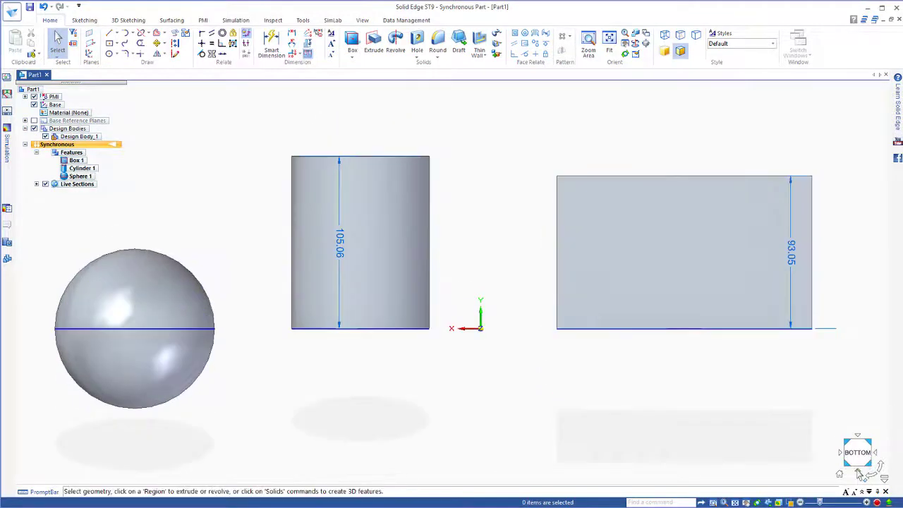
click(847, 472)
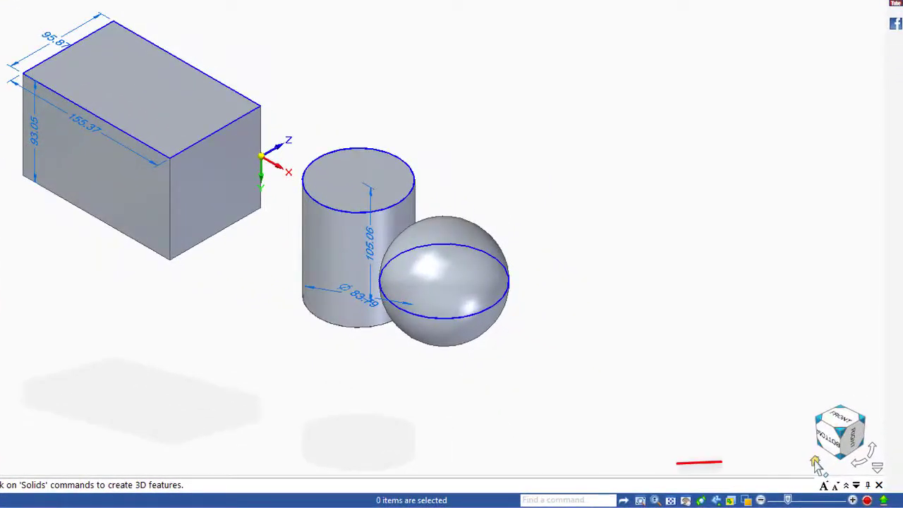
click(815, 463)
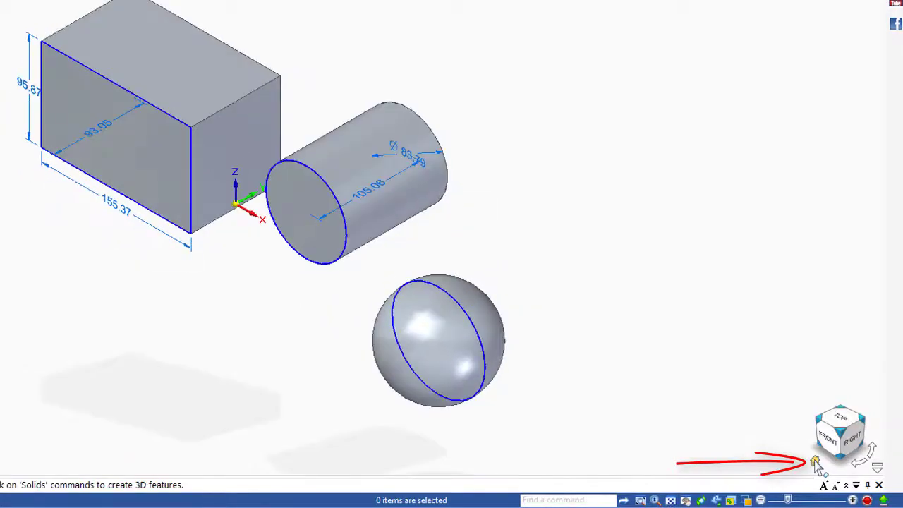
- View the solids from the right, spin that view in its plane, inspect an isometric corner and restore the home view
click(858, 451)
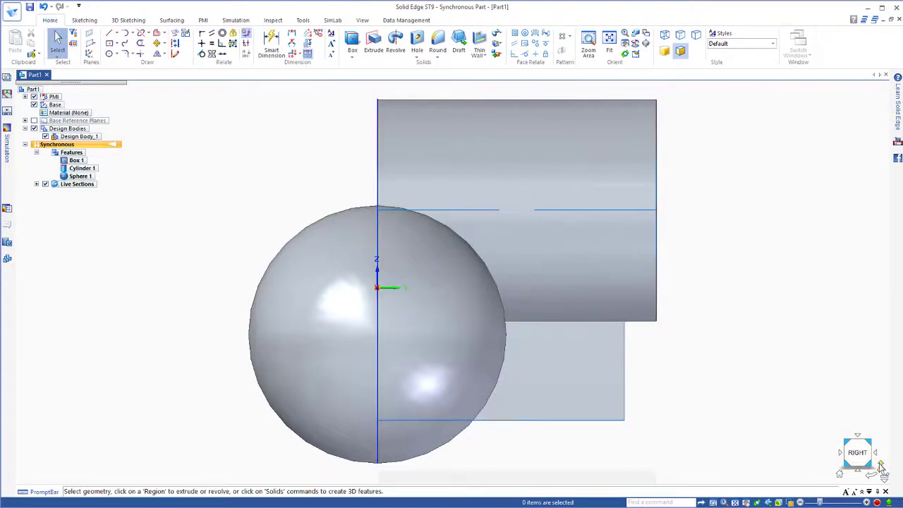
click(880, 467)
click(880, 467)
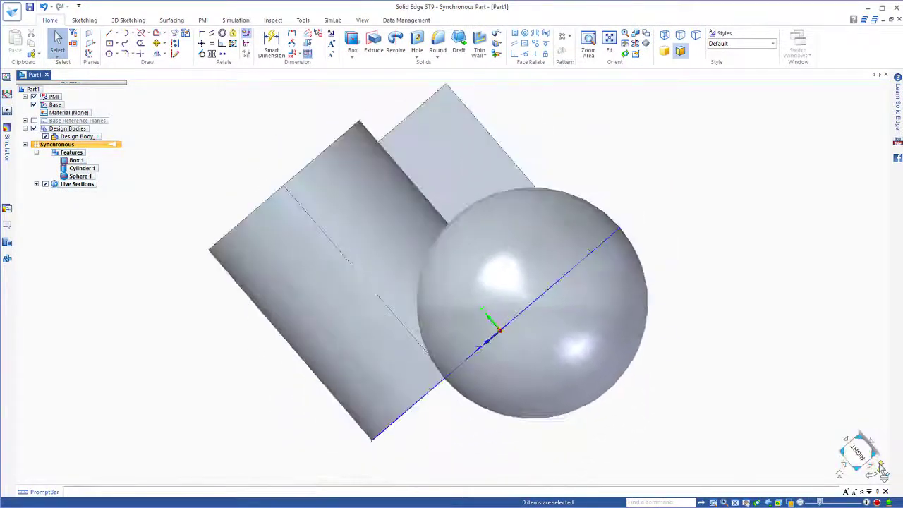
click(881, 466)
click(872, 449)
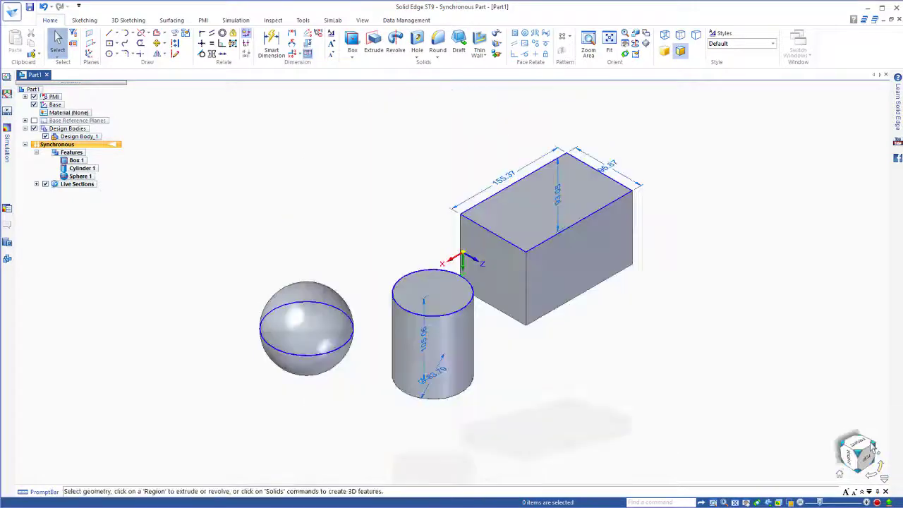
click(840, 476)
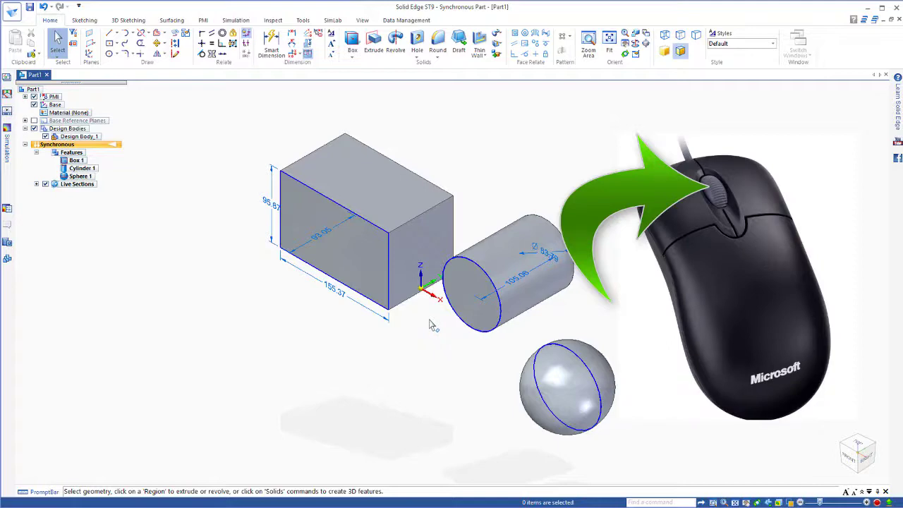
- Orbit the view around the three solids freely and with the Rotate command
middle_drag(432, 325, 197, 317)
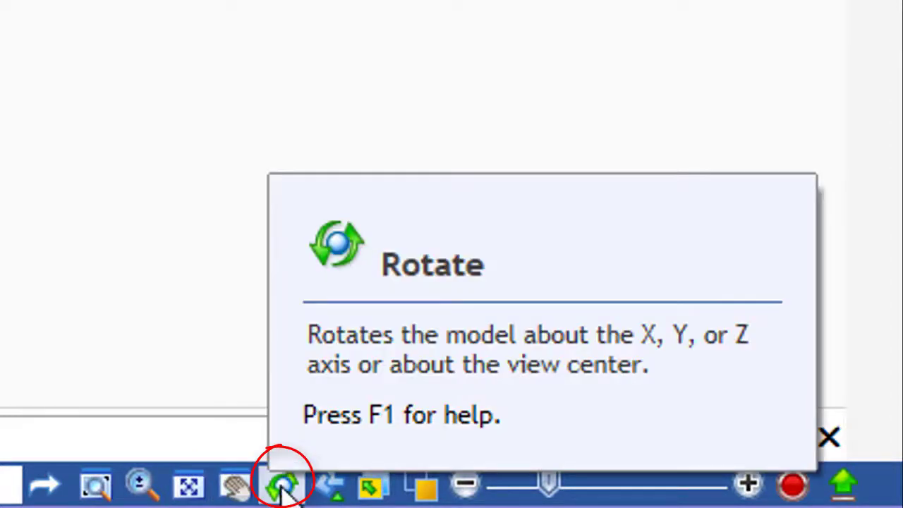
click(283, 484)
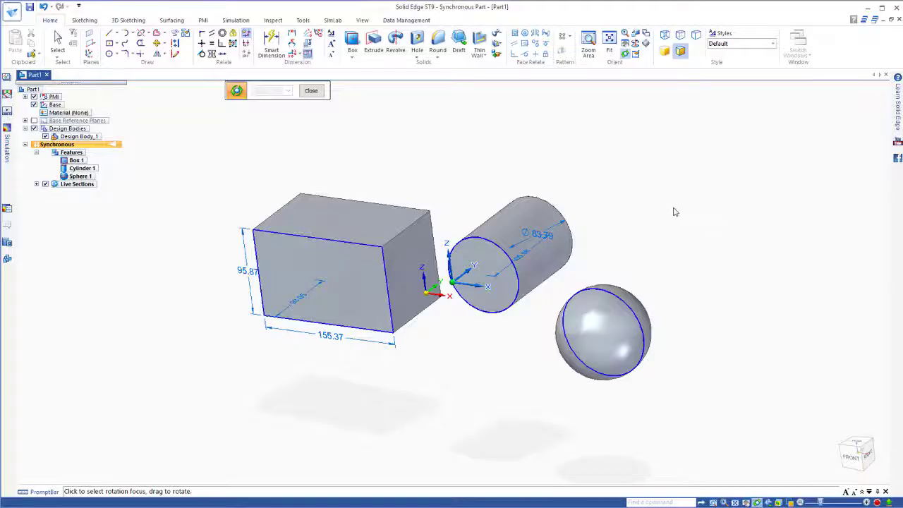
- Switch through the standard front, right, top and left views and finish in the isometric view
key(ctrl+f)
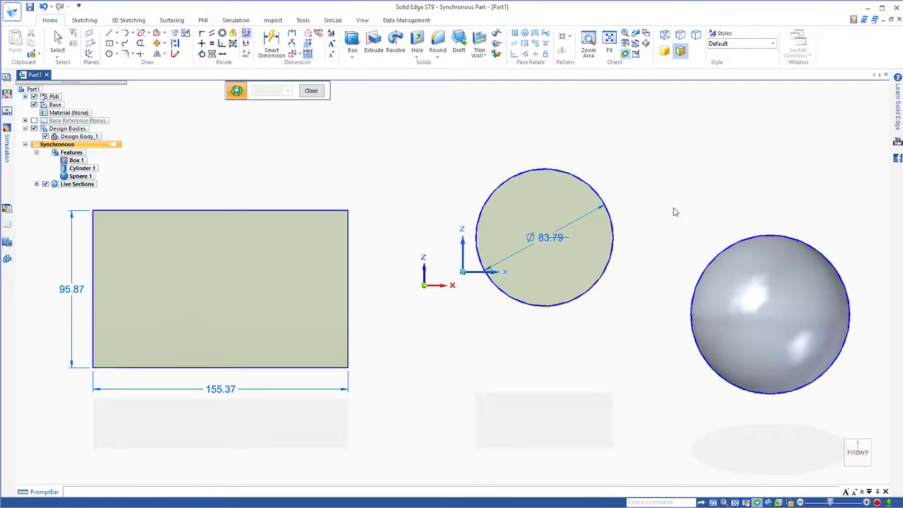
key(ctrl+r)
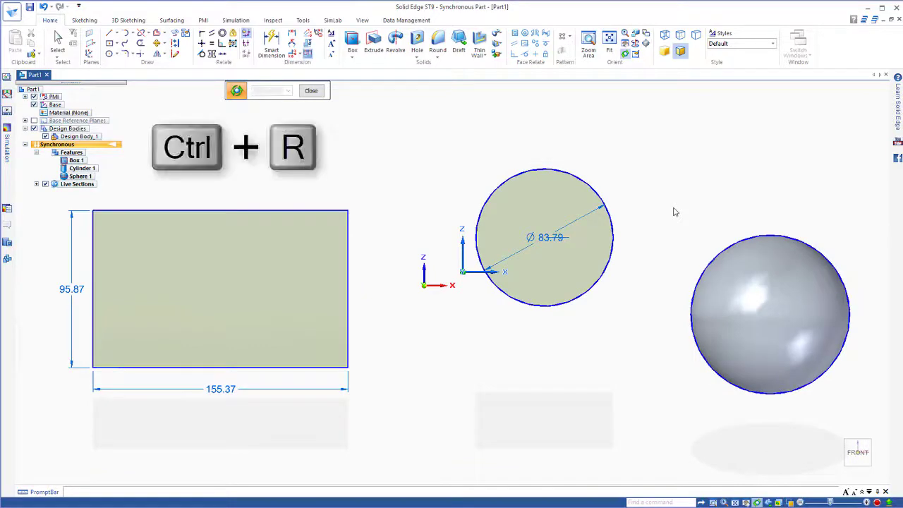
key(ctrl+t)
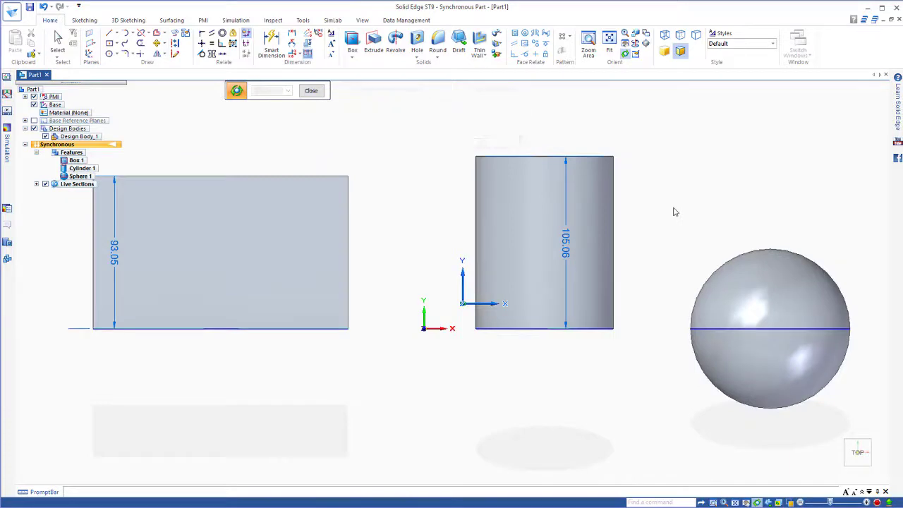
key(ctrl+l)
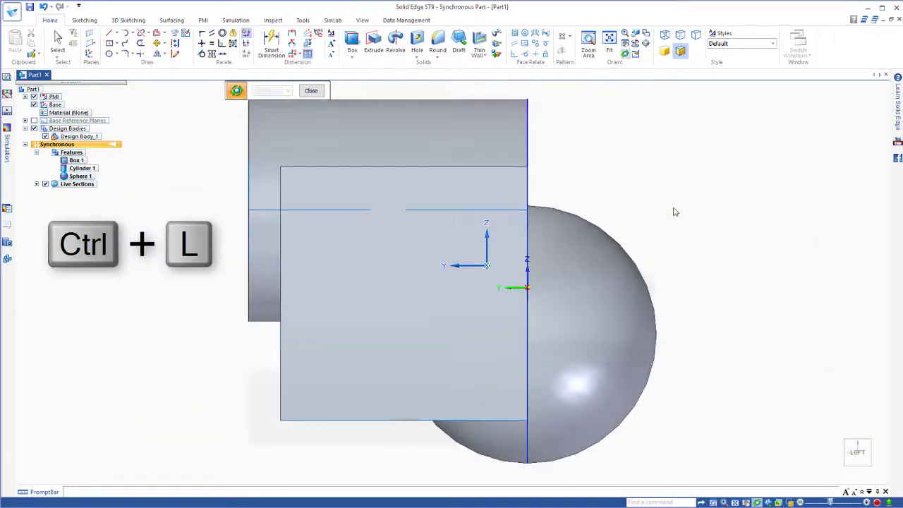
key(ctrl+i)
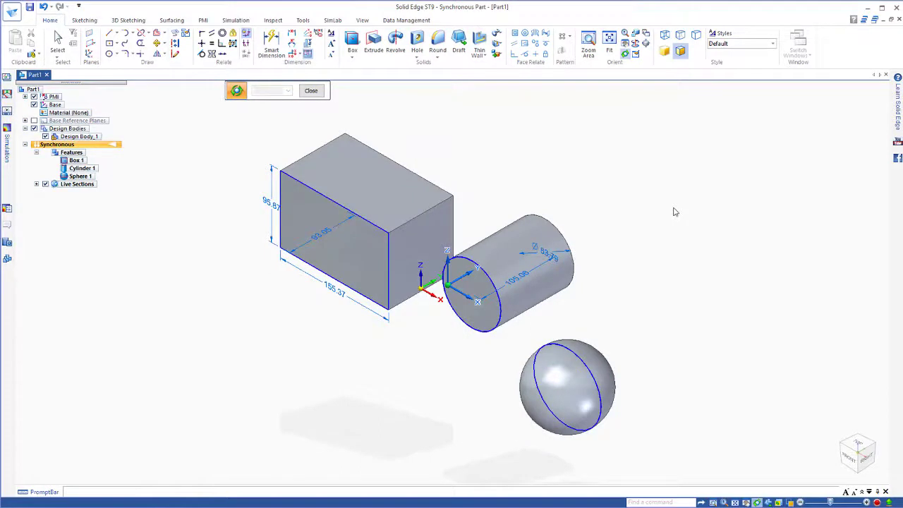
- Zoom in and out repeatedly around the space between the box and cylinder, and fit all solids in the view
middle_drag(674, 211, 677, 213)
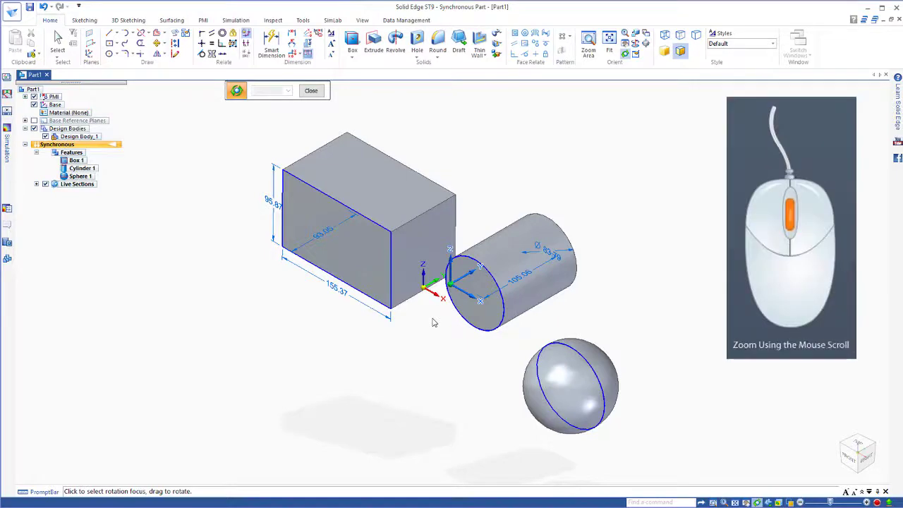
scroll(433, 323, down, 5)
scroll(434, 322, up, 6)
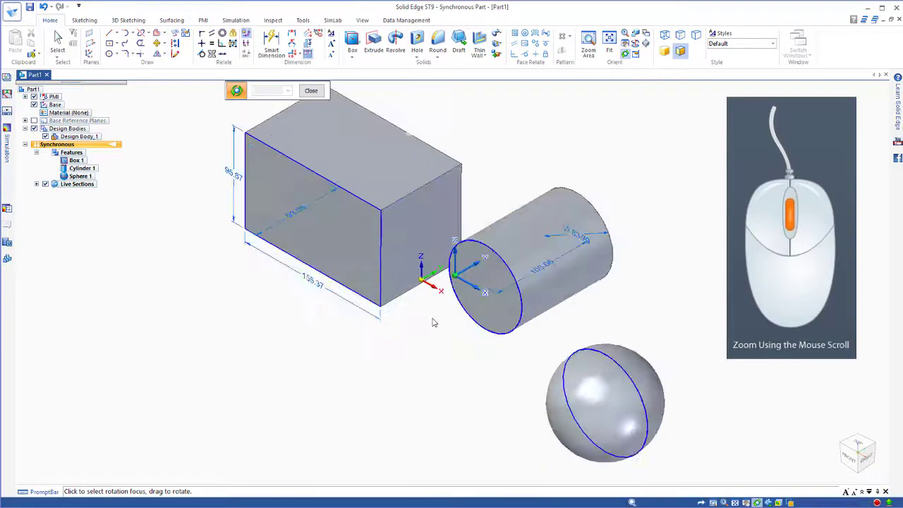
scroll(434, 323, up, 5)
scroll(433, 323, down, 6)
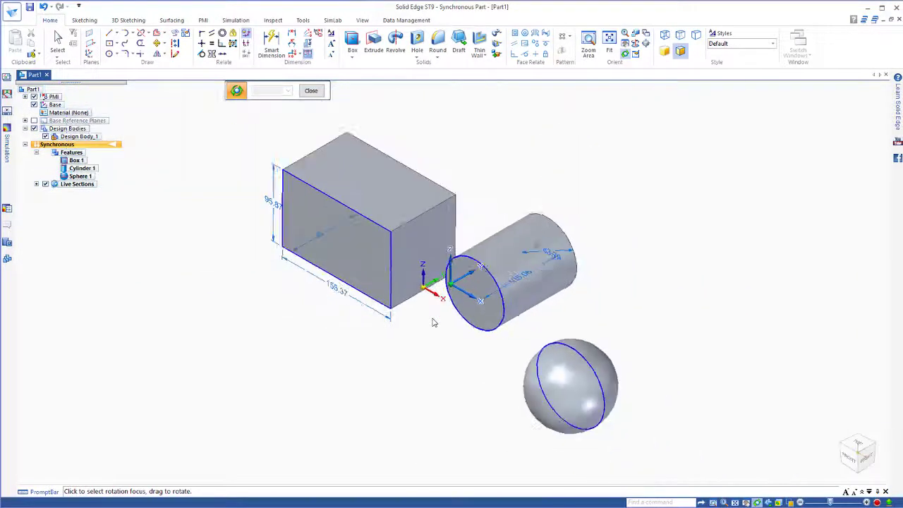
scroll(434, 323, up, 8)
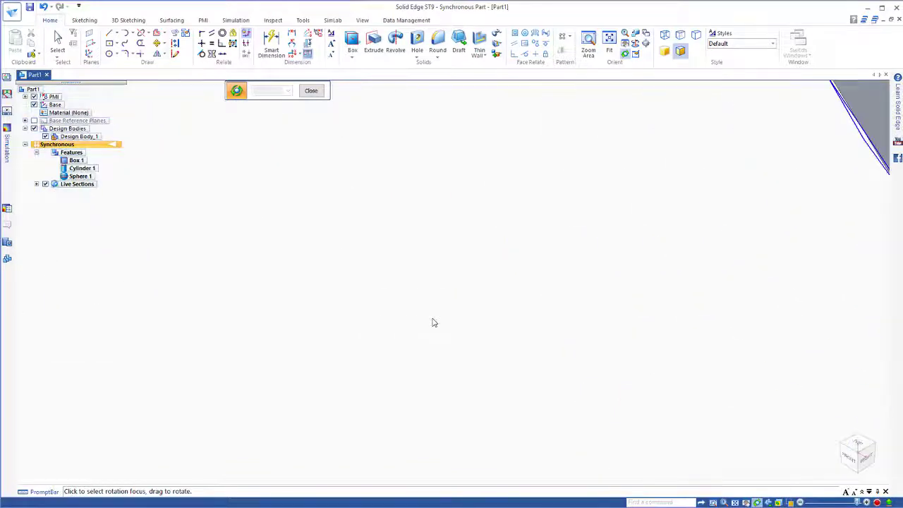
scroll(434, 322, down, 5)
scroll(434, 323, up, 4)
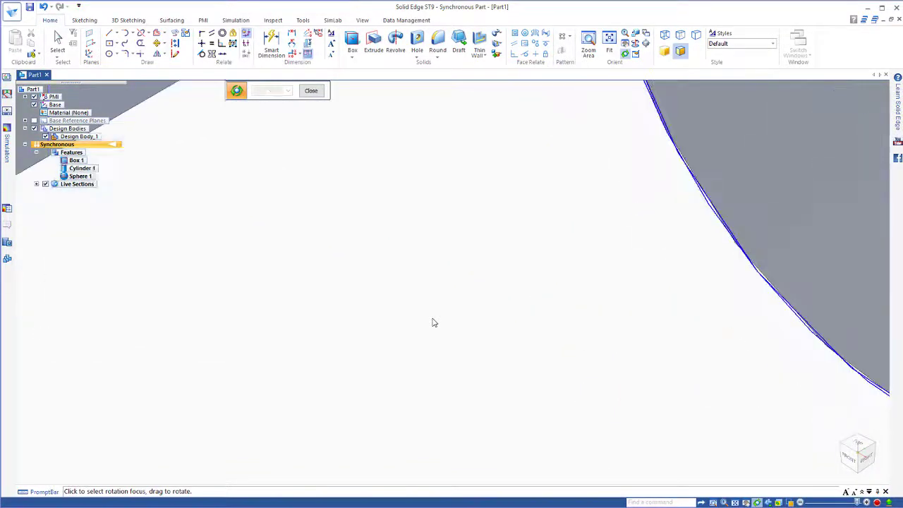
scroll(434, 322, up, 2)
scroll(433, 322, up, 2)
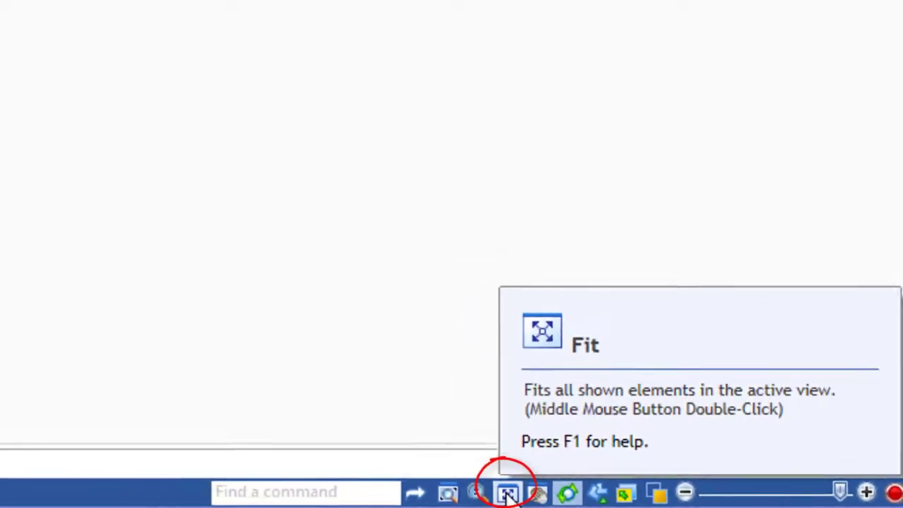
click(734, 501)
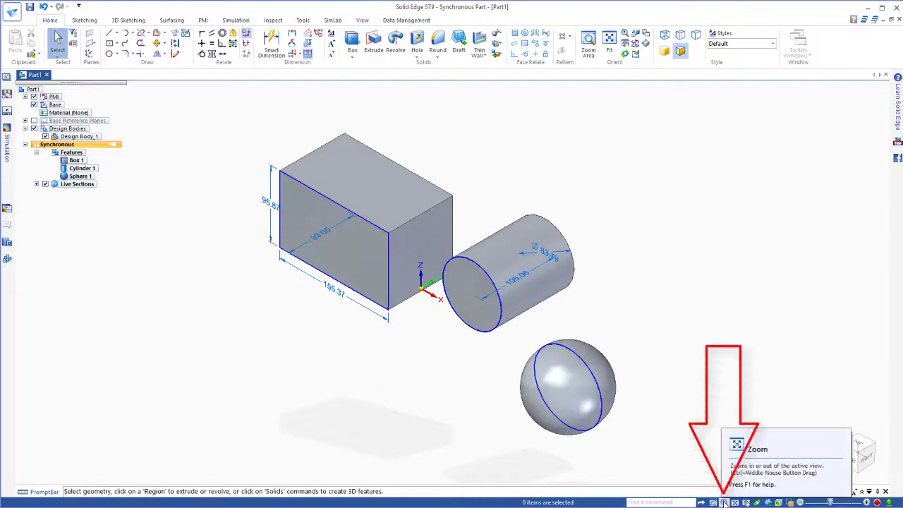
- Zoom far out dynamically with the Zoom command and fit the whole model back in the view
click(725, 502)
drag(433, 322, 415, 257)
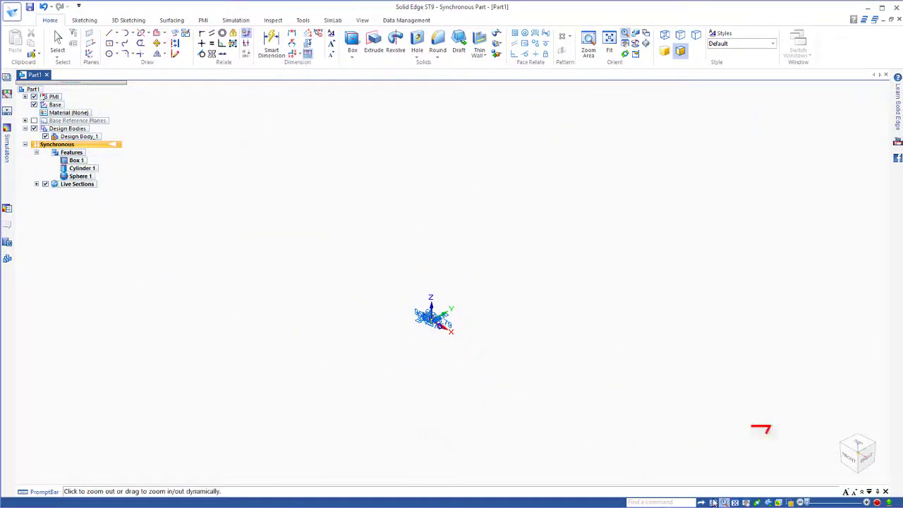
click(735, 502)
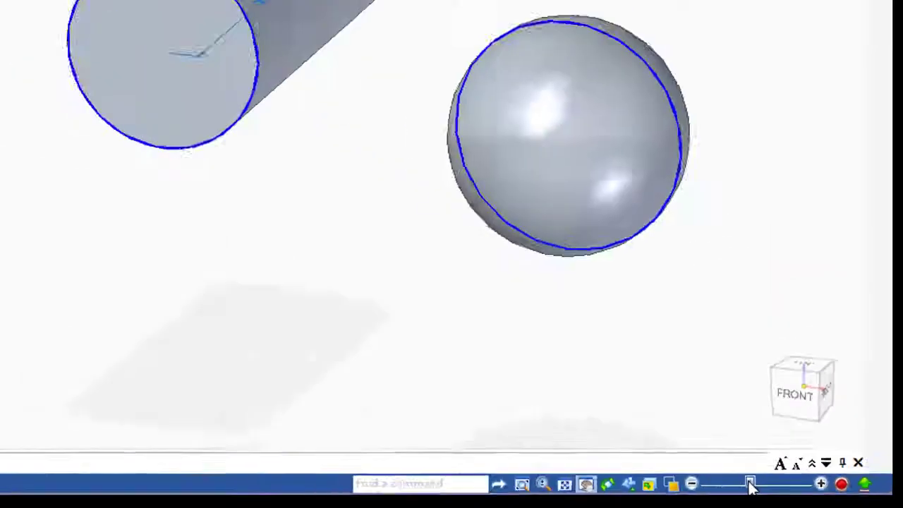
- Magnify the model close up using the zoom scale control and fit all solids in the view again
drag(585, 451, 497, 449)
drag(811, 502, 859, 502)
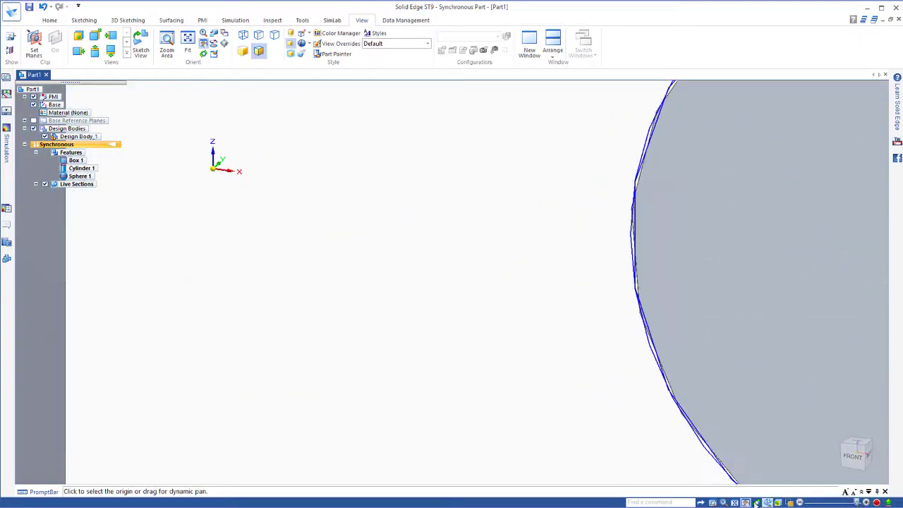
click(734, 502)
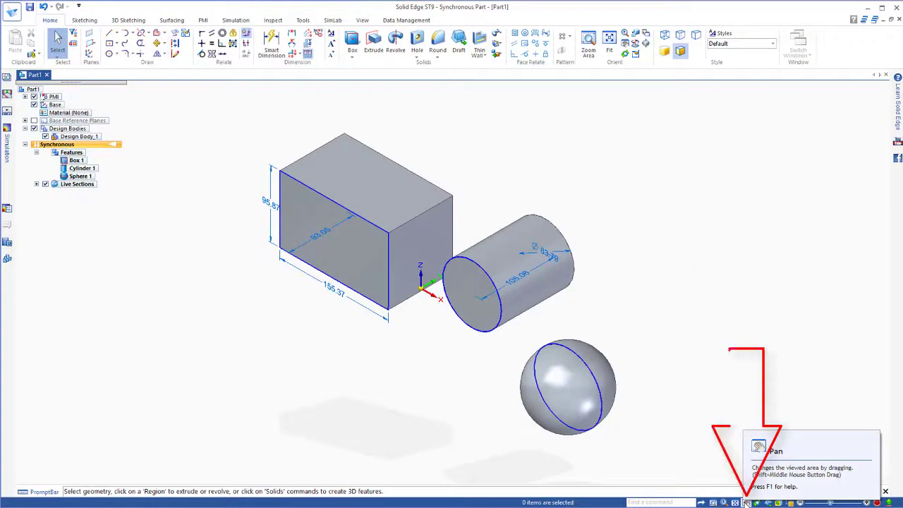
- Shift the solids across the window with the Pan command and fit them back in the view
click(746, 502)
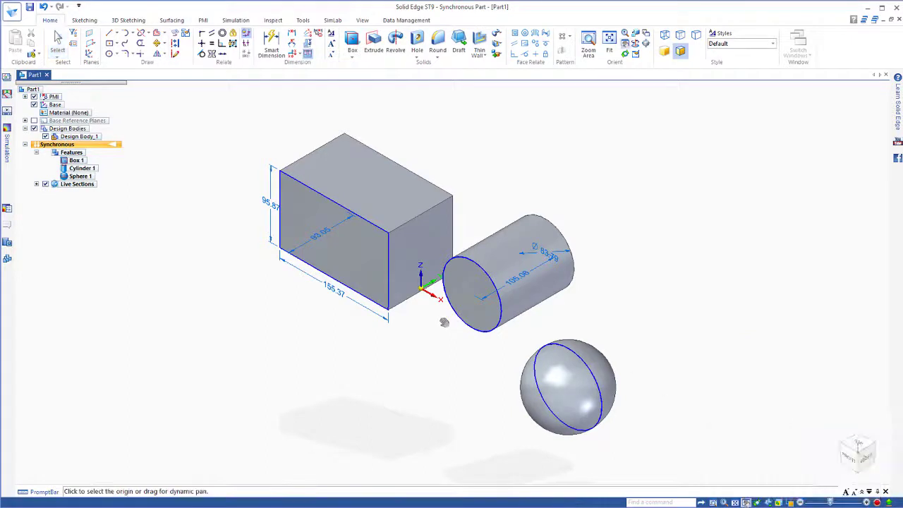
drag(431, 317, 736, 210)
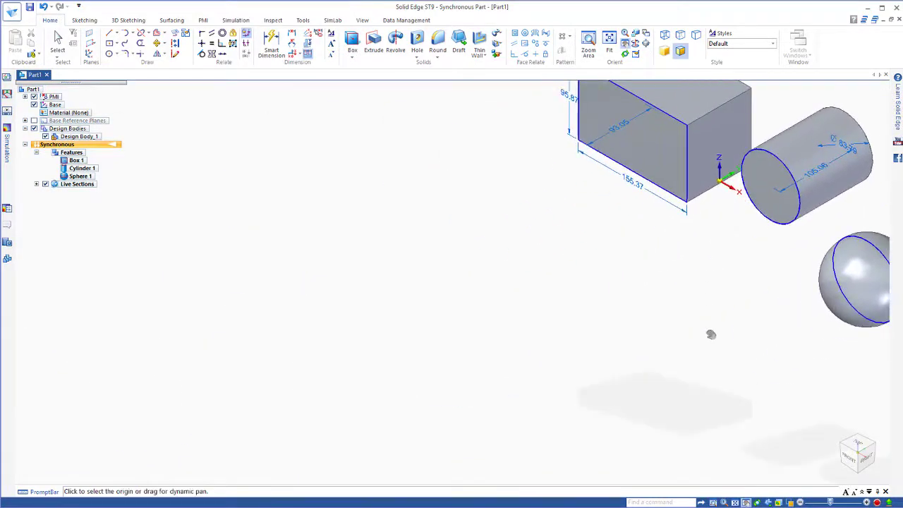
click(734, 501)
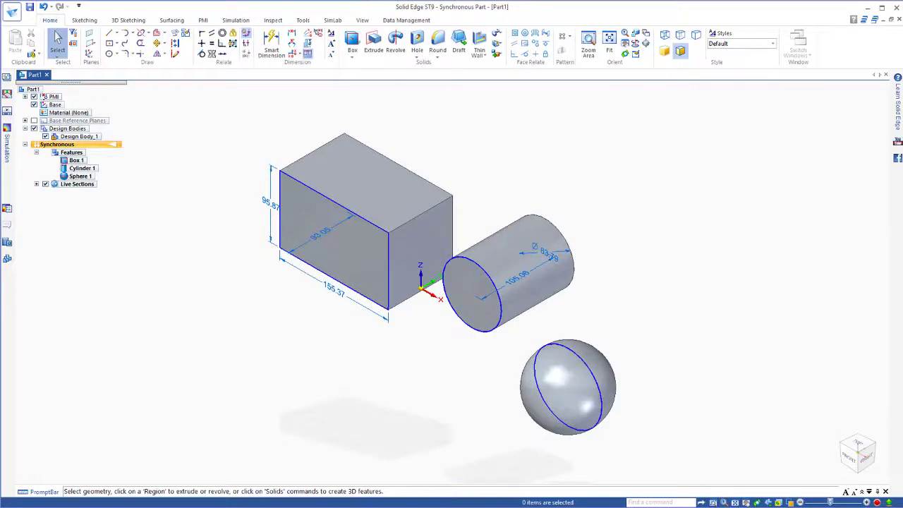
- Search the command finder for "fit" and run the matching Fit command to fit all solids in the view
key(ctrl+f)
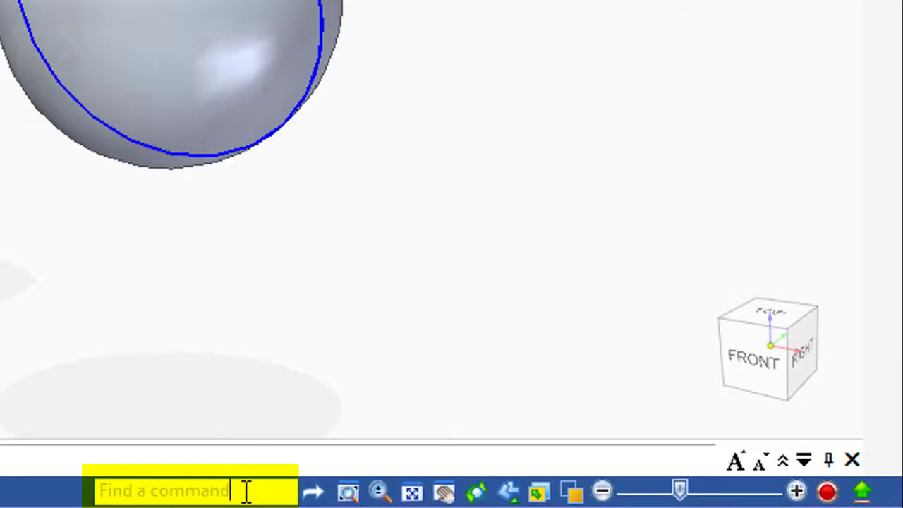
text(fit)
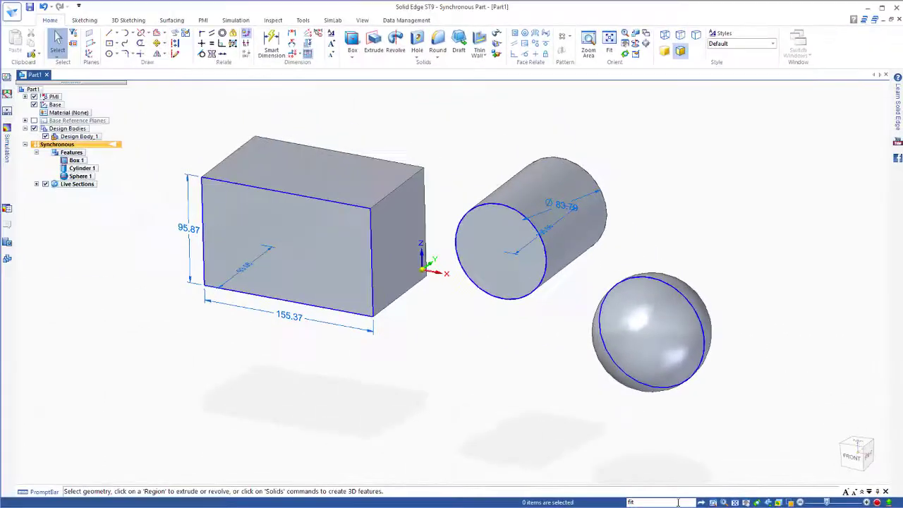
key(Return)
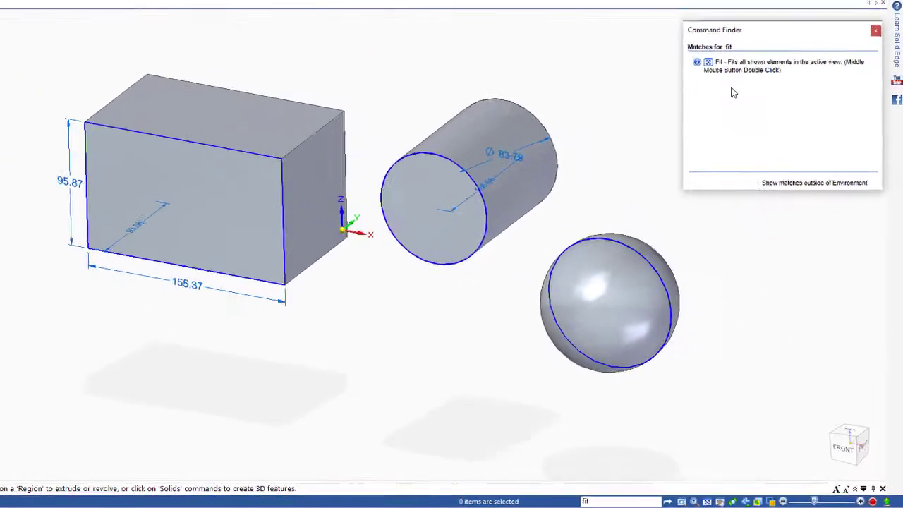
drag(747, 22, 727, 41)
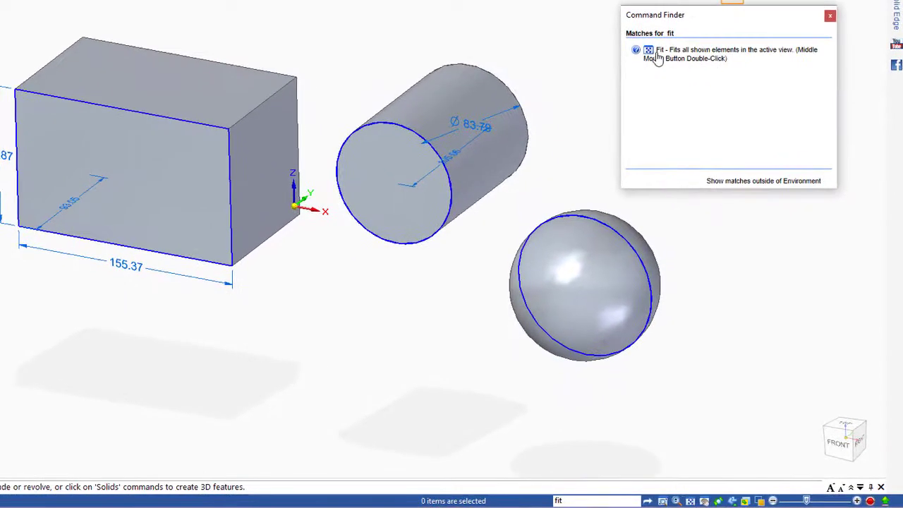
mouse_move(660, 56)
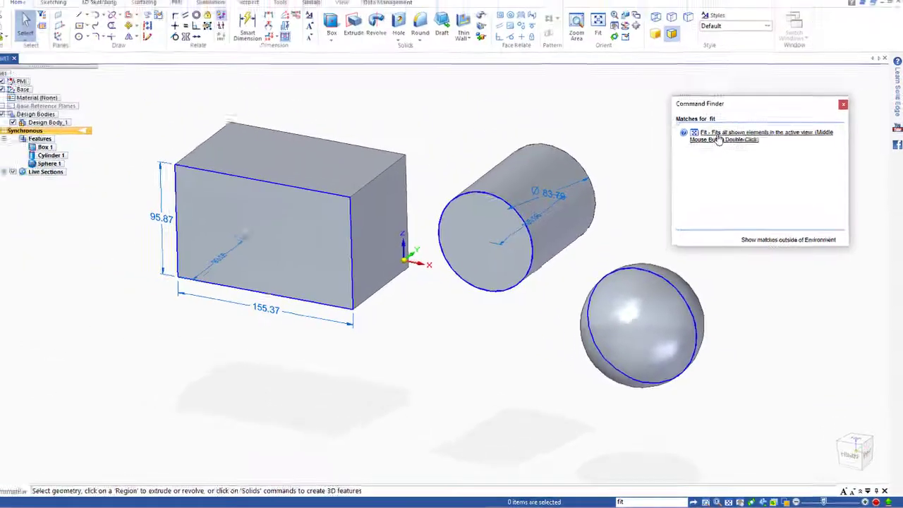
click(679, 60)
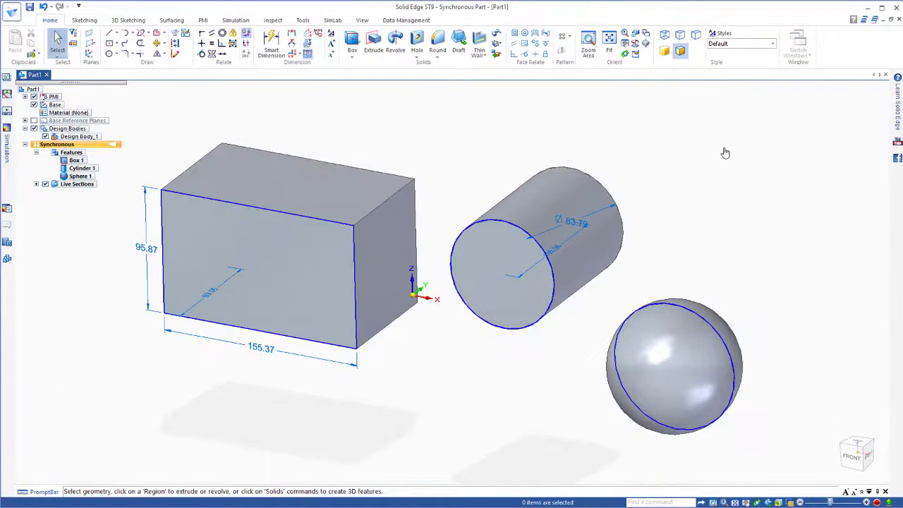
- Search the command finder for "rotate" and review the matching commands
click(650, 501)
text(re)
key(Return)
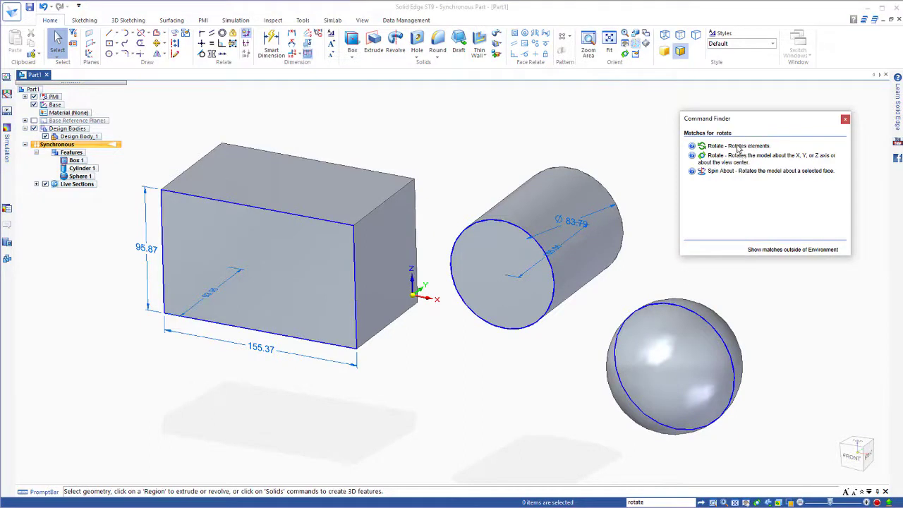
mouse_move(729, 147)
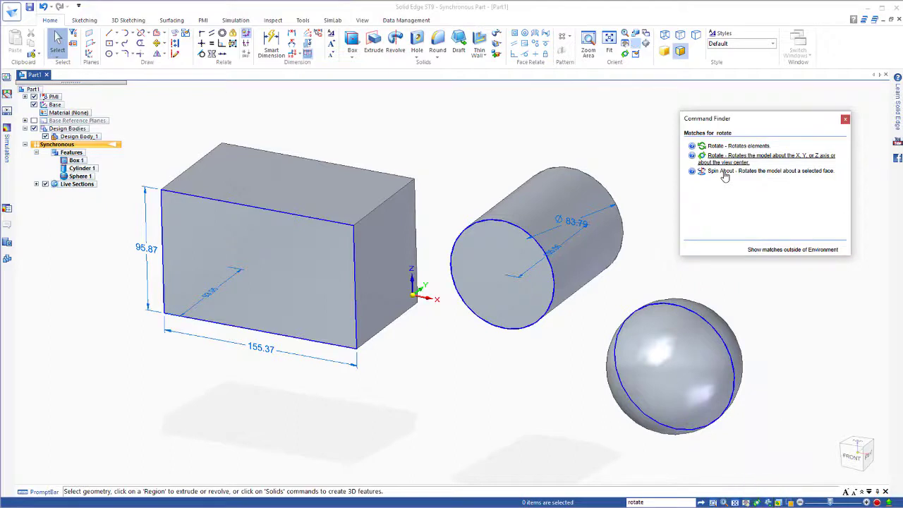
mouse_move(724, 176)
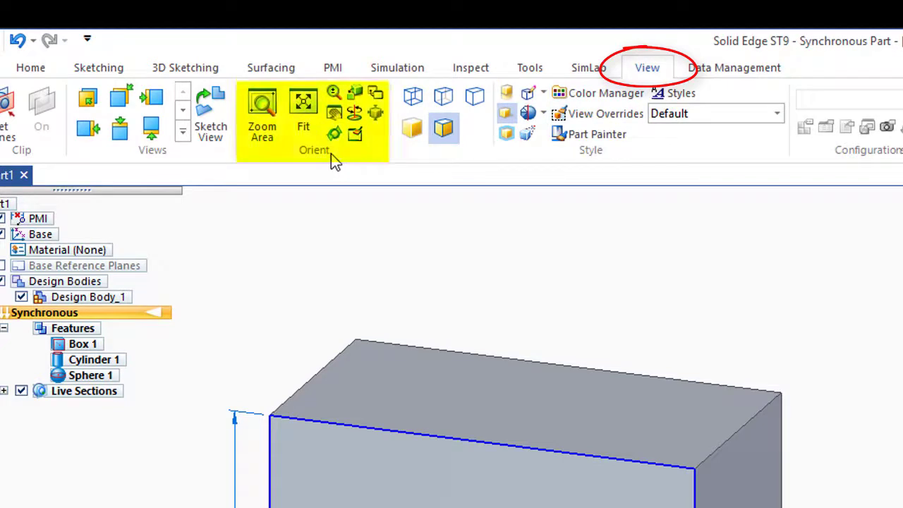
- Fit the box, cylinder and sphere in the window using the Fit command among the Orient commands
click(302, 106)
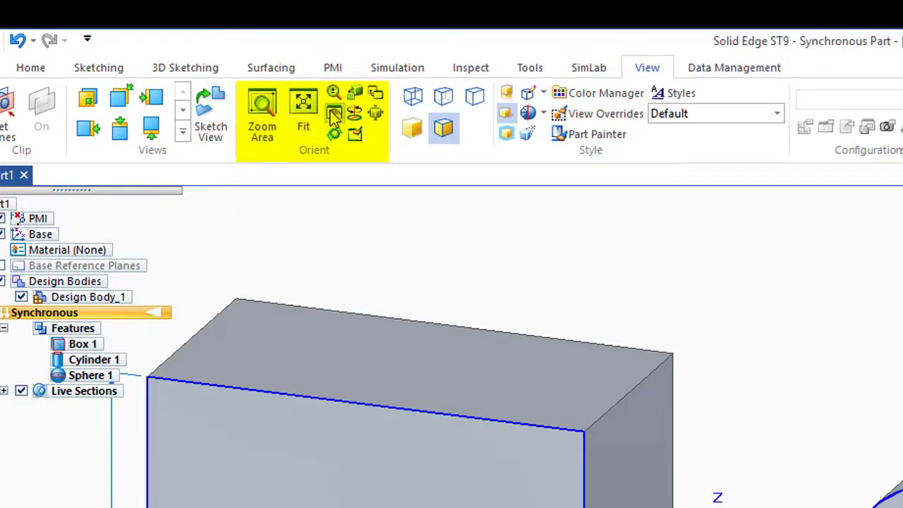